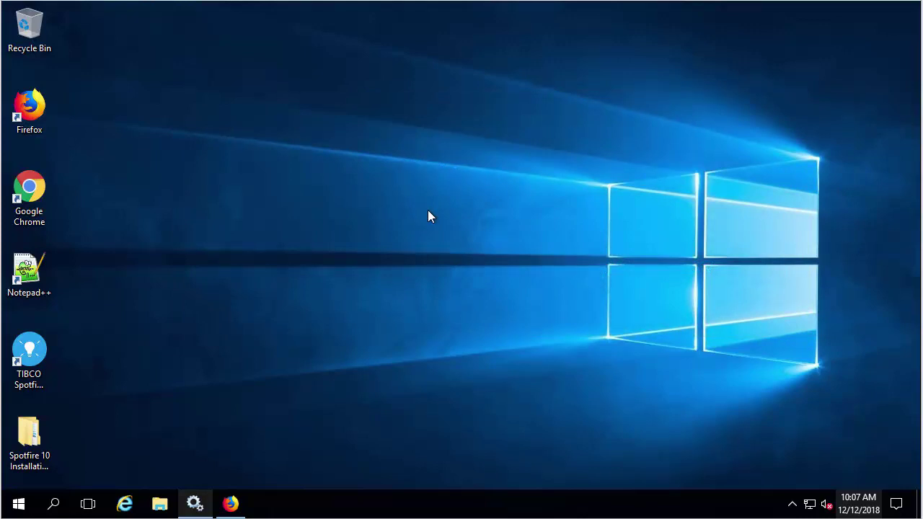
# - Launch nm-setup from the TIB_sfire_server_10.0.0_win installation folder, allowing it past the security warning
pyautogui.doubleClick(29, 436)
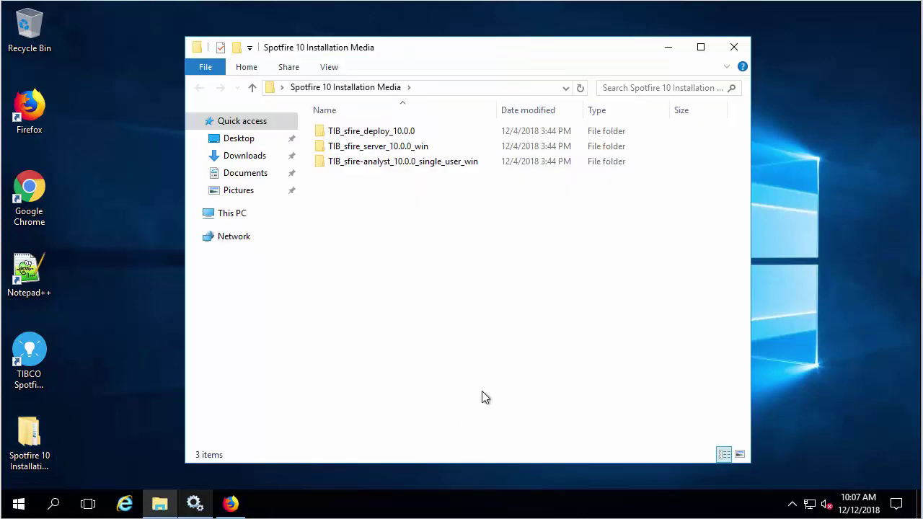
pyautogui.doubleClick(455, 147)
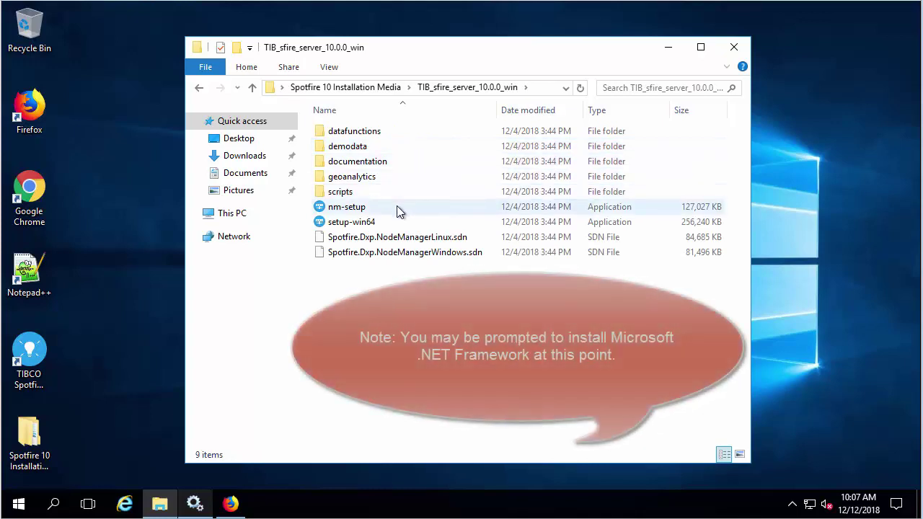
pyautogui.doubleClick(383, 206)
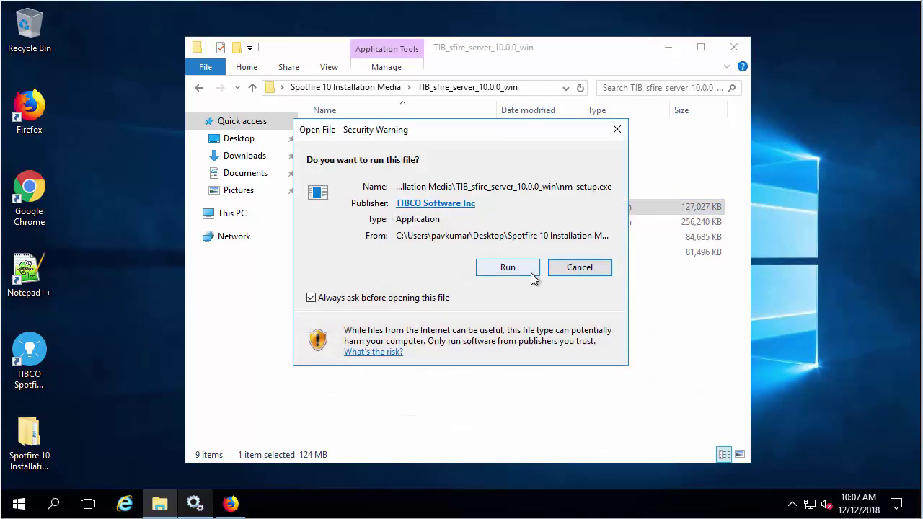
pyautogui.click(530, 273)
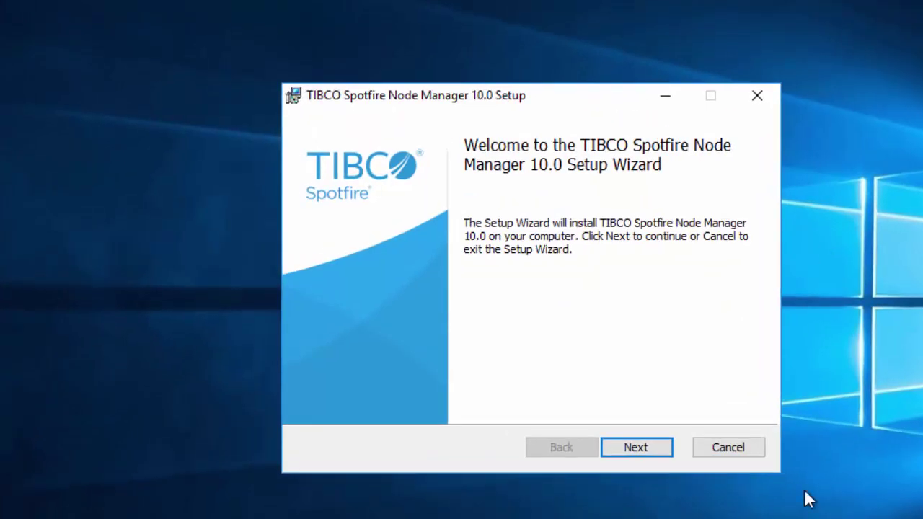
# - Accept the Node Manager license terms and keep the default destination folder
pyautogui.click(666, 452)
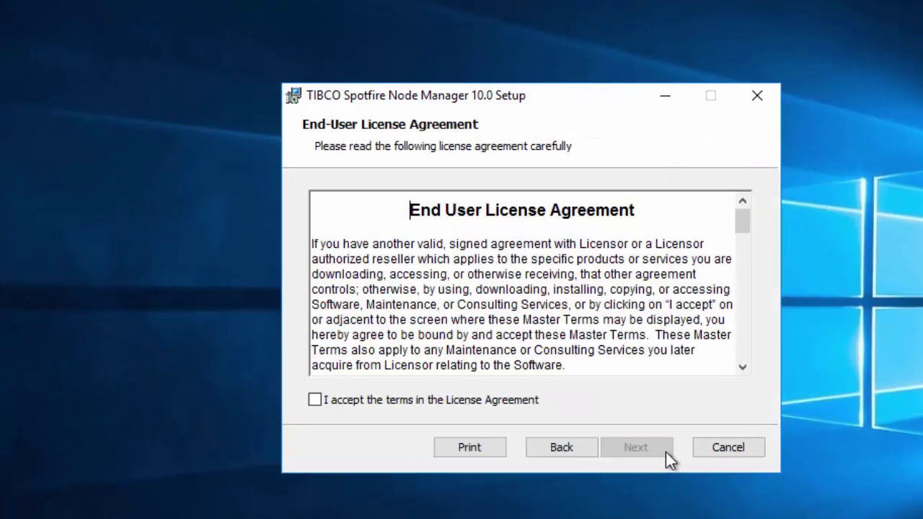
pyautogui.click(521, 401)
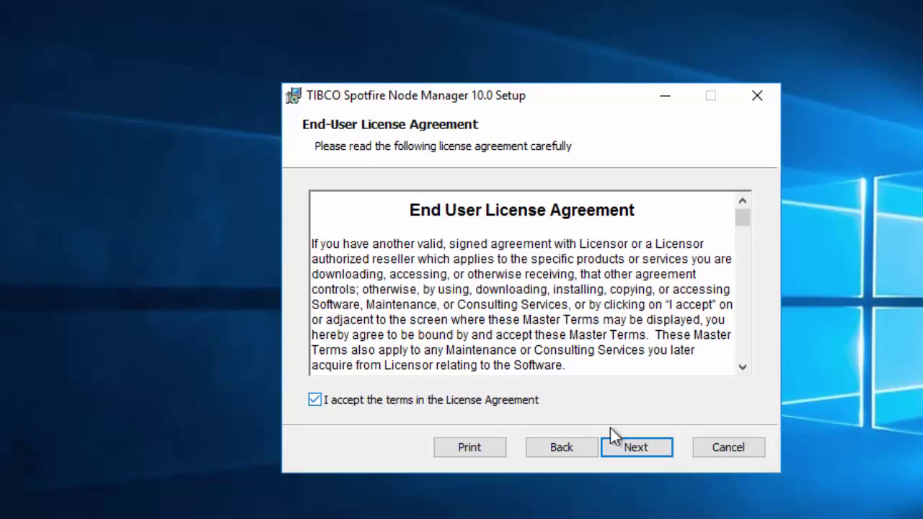
pyautogui.click(666, 450)
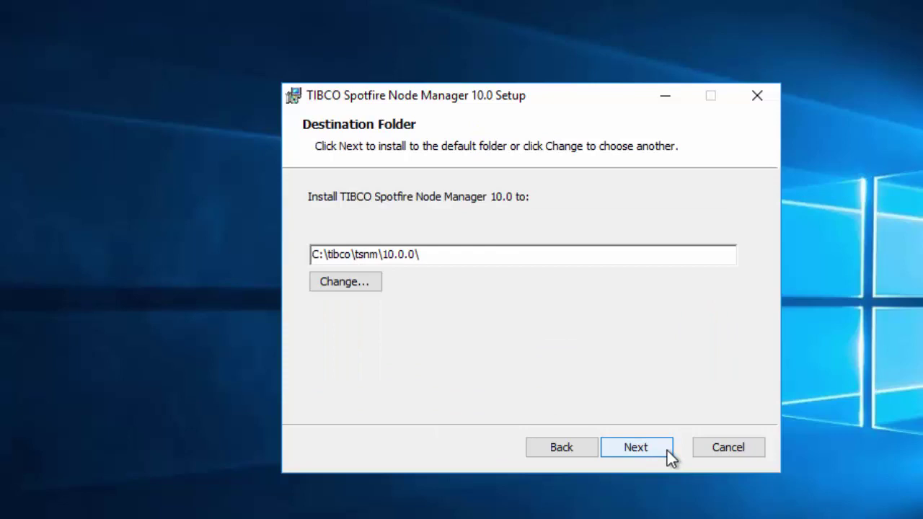
pyautogui.click(667, 450)
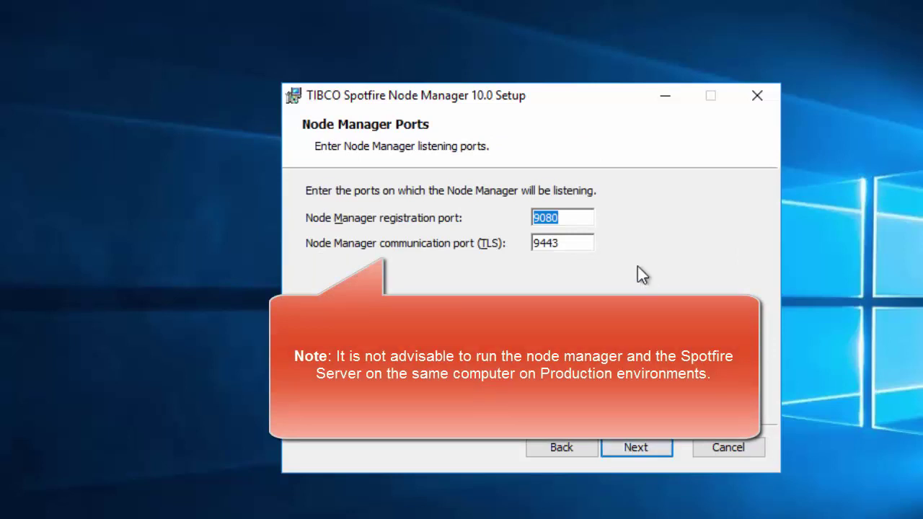
# - Change the node's registration and communication ports to 9081 and 9444
pyautogui.click(584, 213)
pyautogui.press('BackSpace')
pyautogui.write('1')
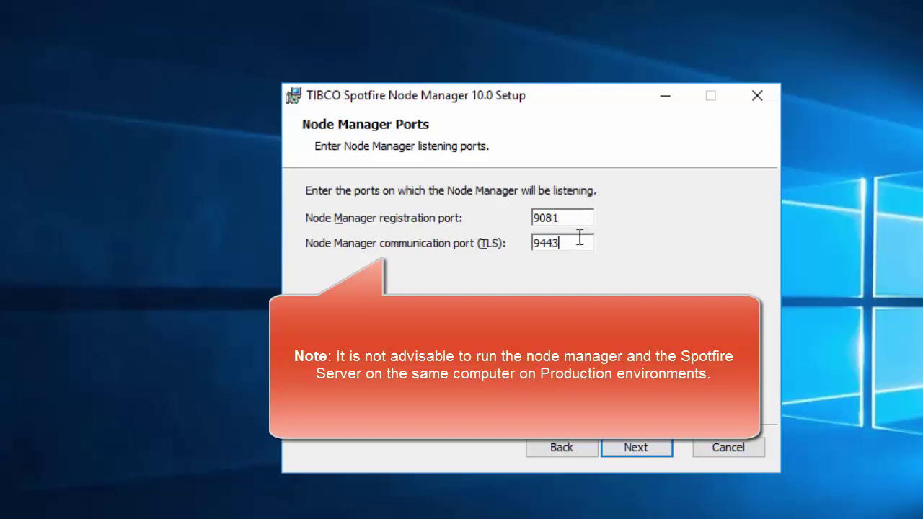
pyautogui.press('BackSpace')
pyautogui.write('4')
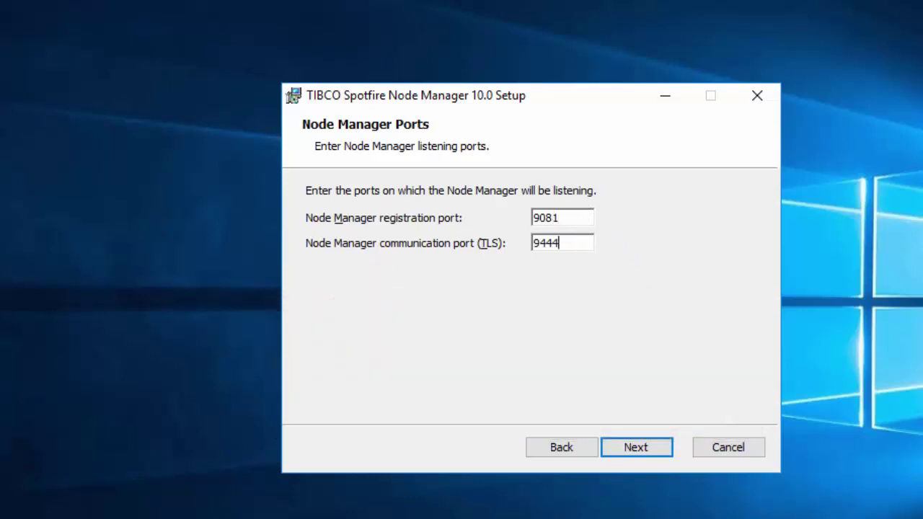
pyautogui.click(659, 449)
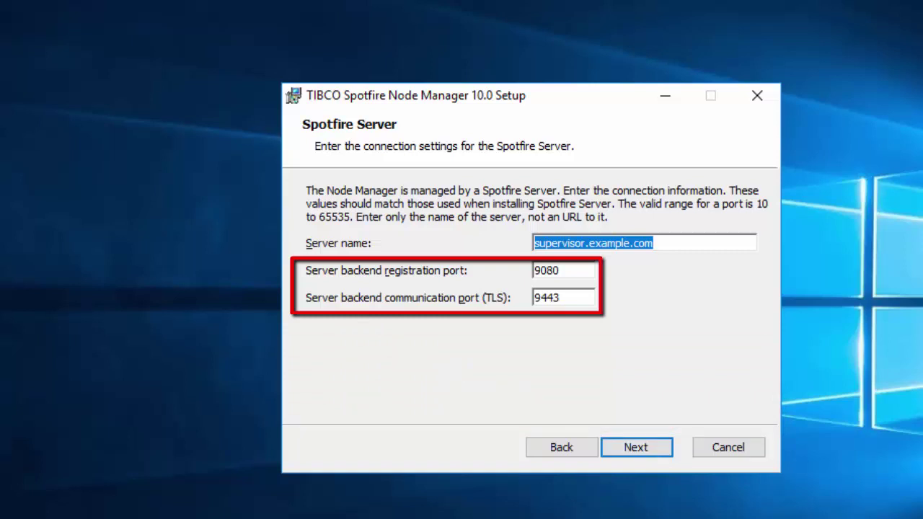
# - Enter the Spotfire Server FQDN as server name and keep the default network names
pyautogui.click(674, 243)
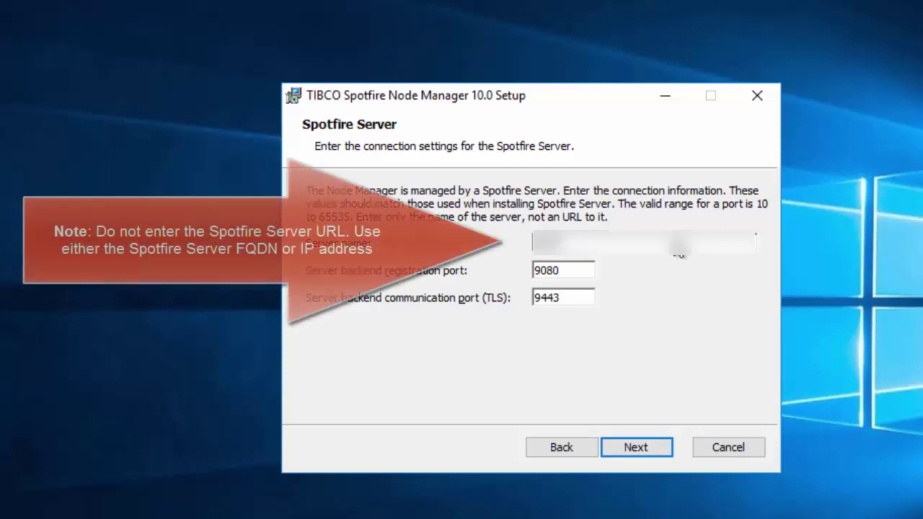
pyautogui.write('????')
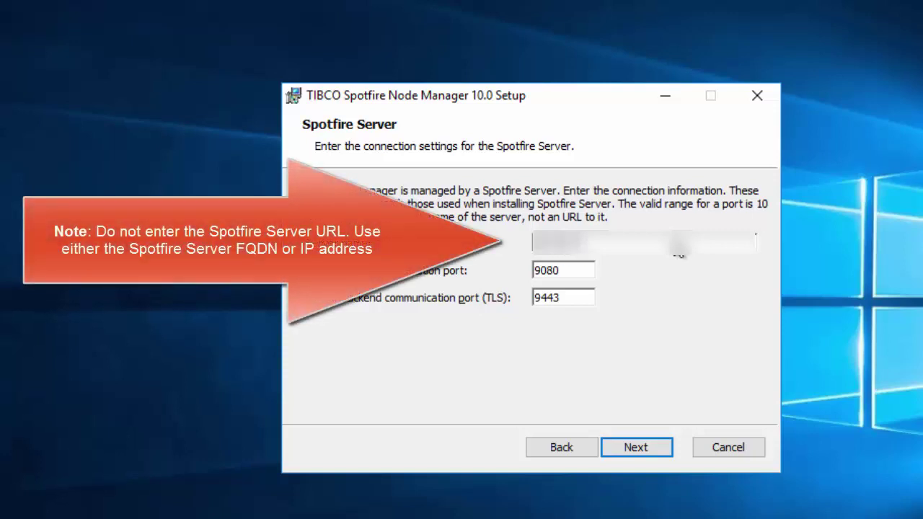
pyautogui.write('???')
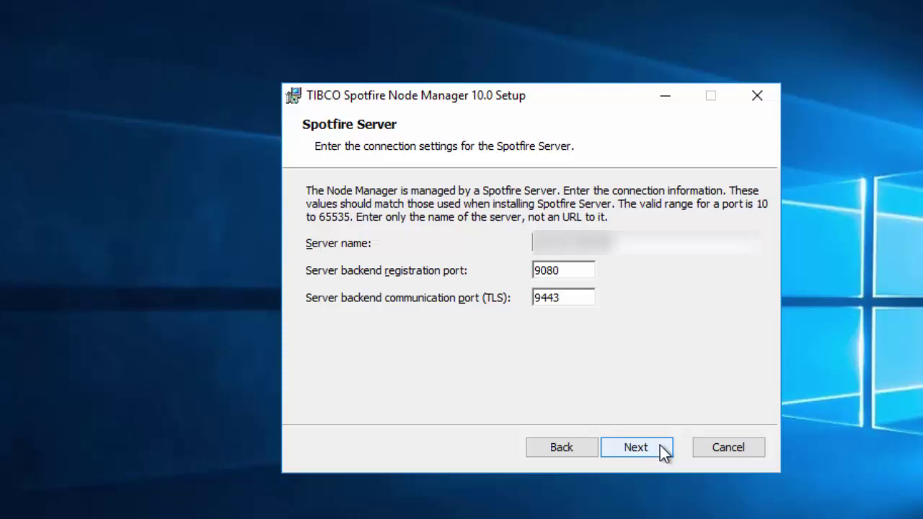
pyautogui.click(636, 446)
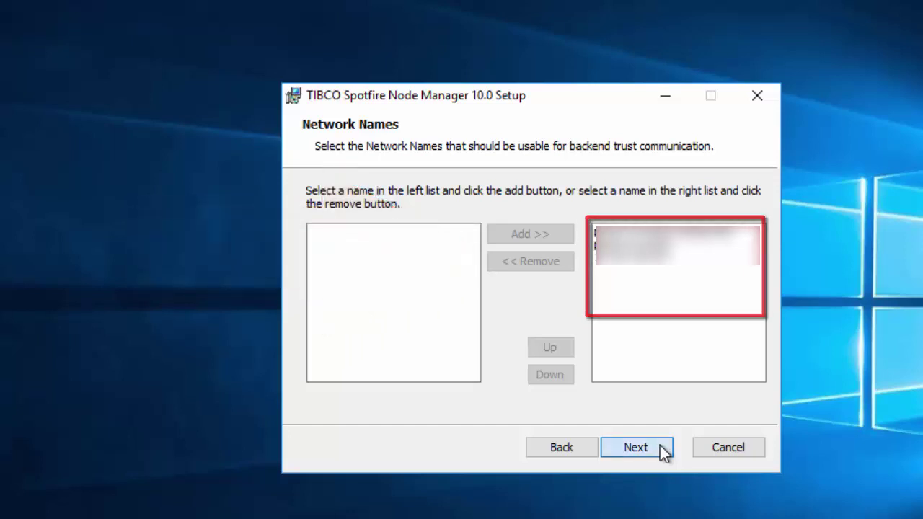
pyautogui.click(660, 445)
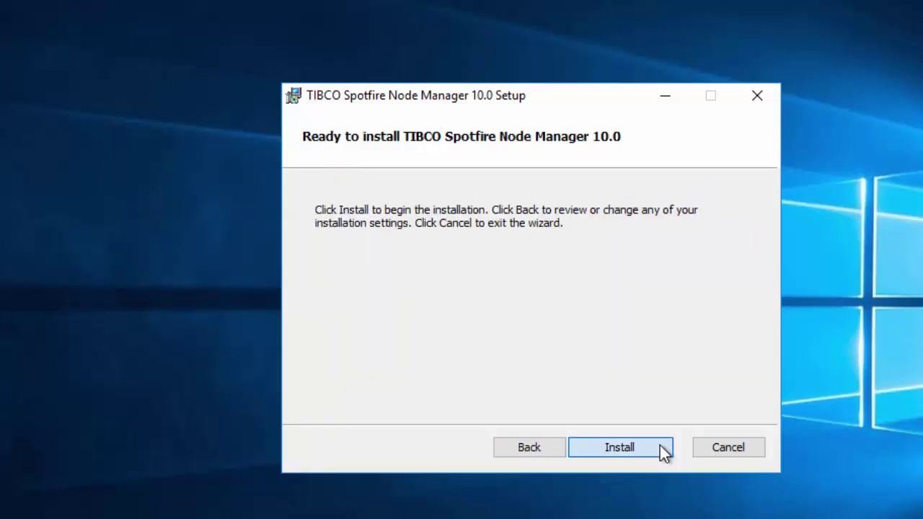
# - Install Node Manager 10.0 and exit the wizard once it finishes
pyautogui.click(660, 445)
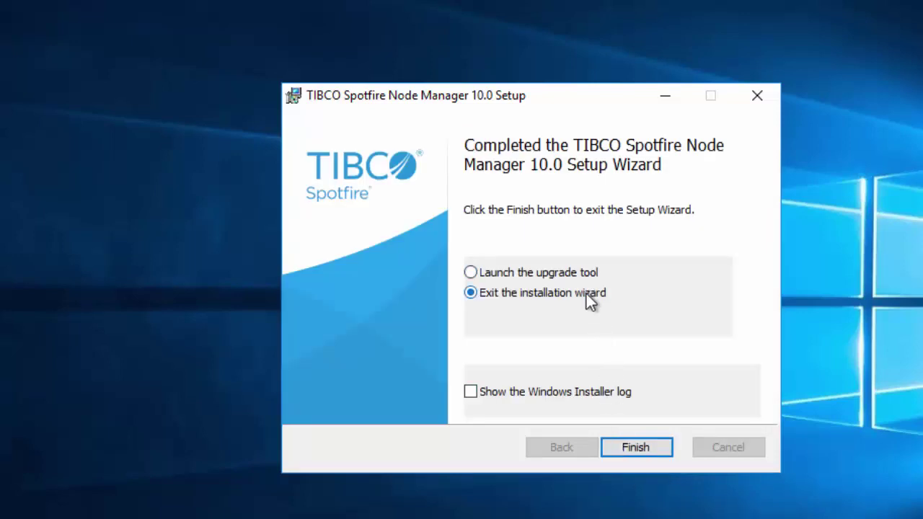
pyautogui.click(658, 448)
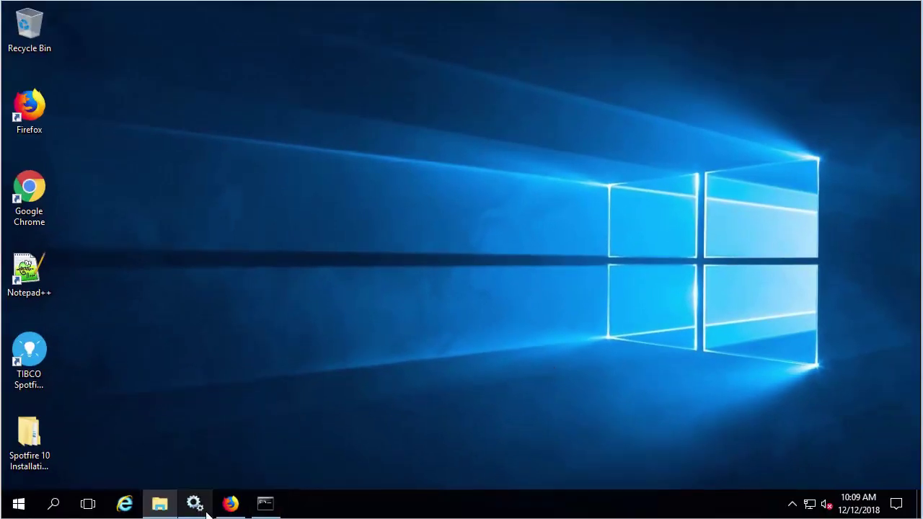
# - Start the TIBCO Spotfire Node Manager 10.0 service in Services, then minimize the window
pyautogui.click(196, 503)
pyautogui.click(370, 154)
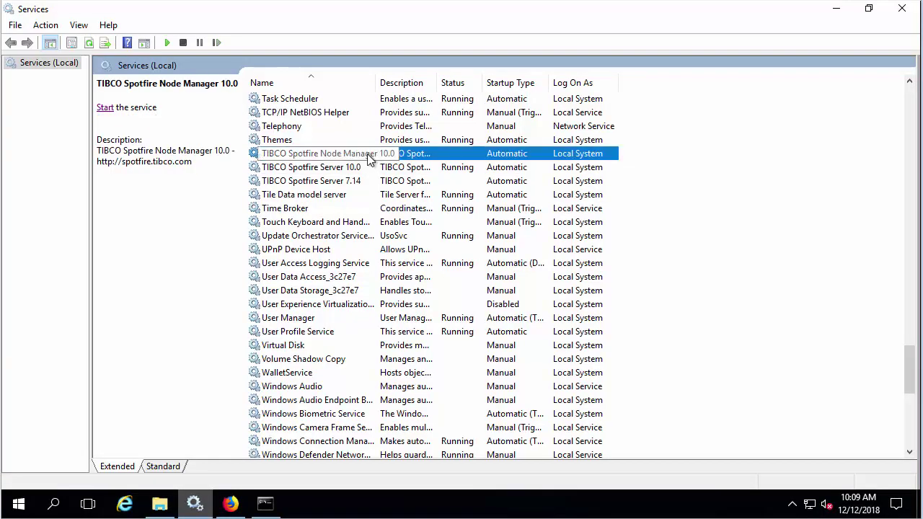
pyautogui.click(108, 112)
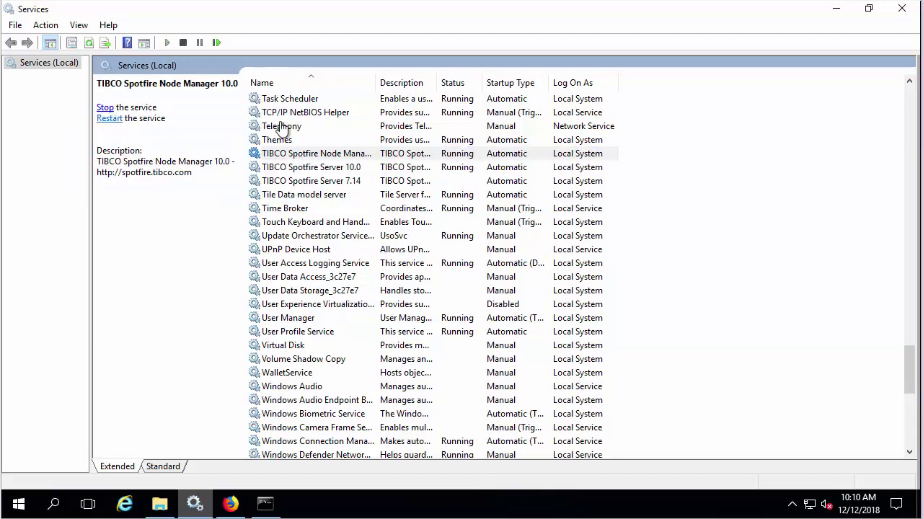
pyautogui.click(842, 13)
# - Log in to the Spotfire web page in Firefox with the admin username and password
pyautogui.click(231, 503)
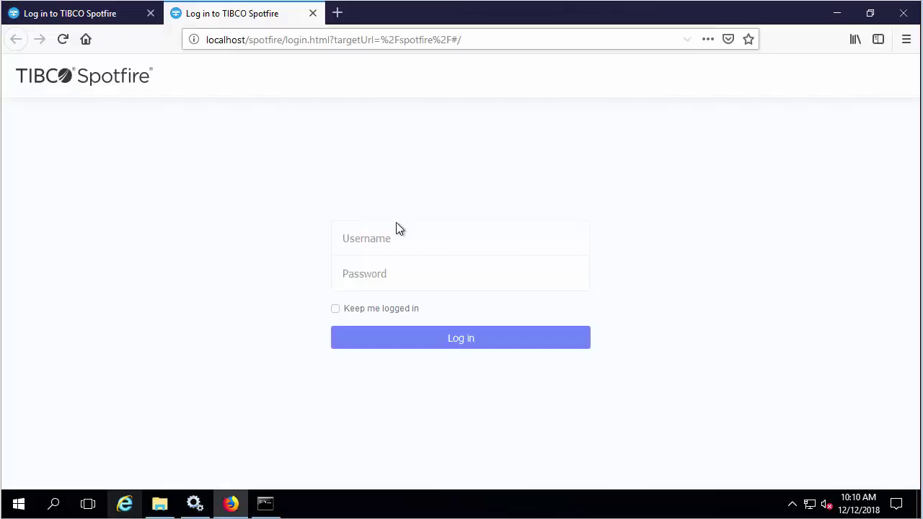
pyautogui.write('a')
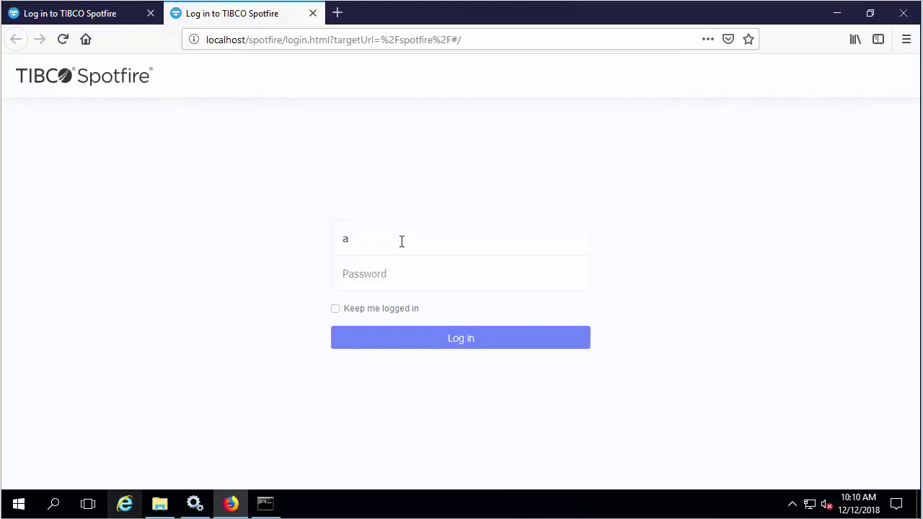
pyautogui.write('dminadmin')
pyautogui.click(548, 351)
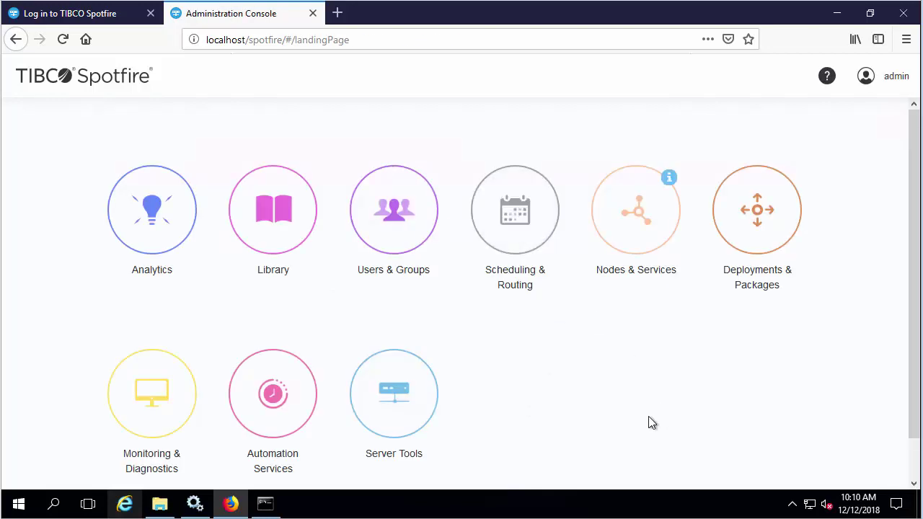
# - Trust the pending untrusted node, check its notifications, and confirm it's Online in Your network
pyautogui.click(645, 277)
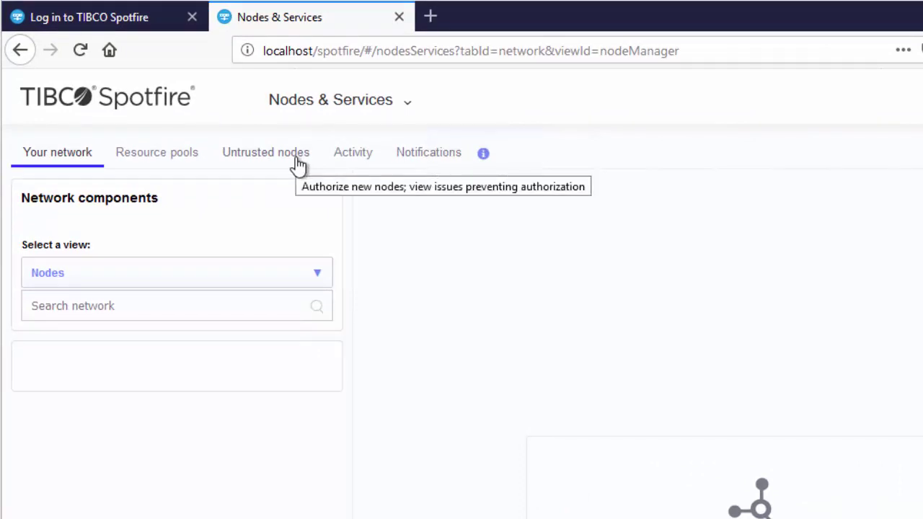
pyautogui.click(297, 165)
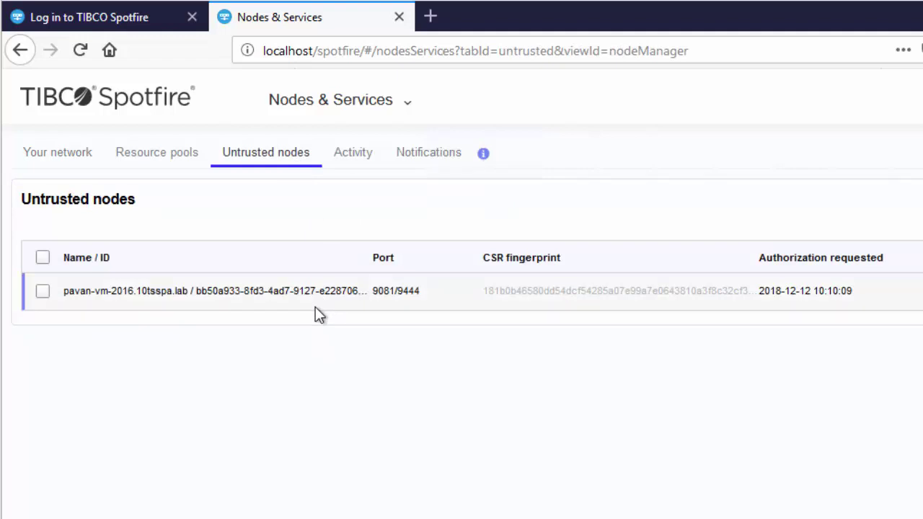
pyautogui.click(42, 292)
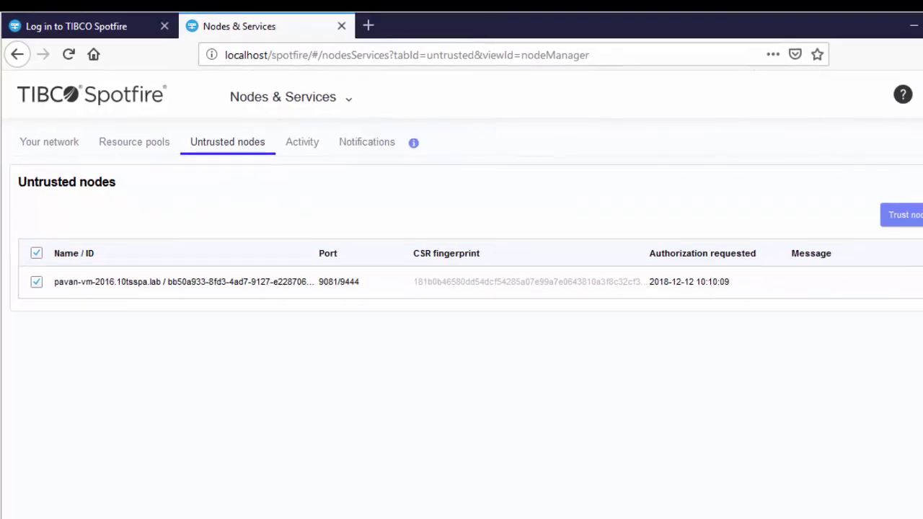
pyautogui.click(904, 214)
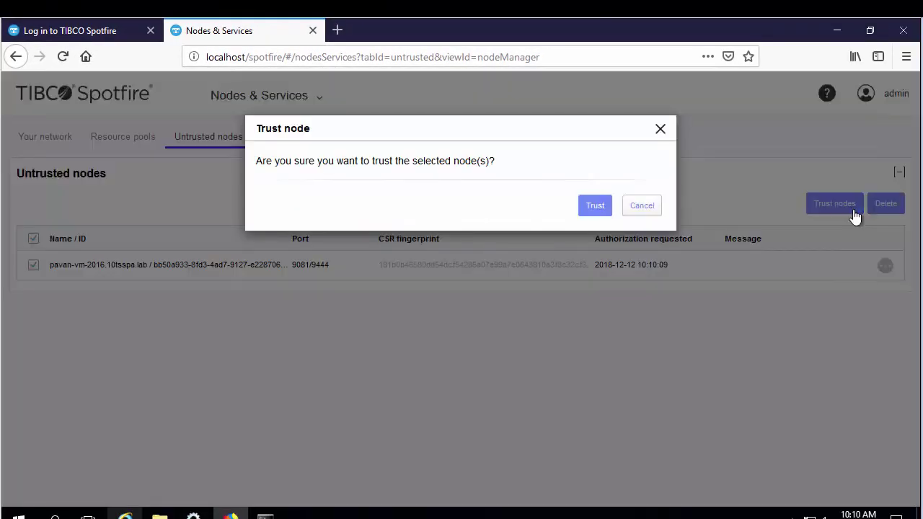
pyautogui.click(594, 207)
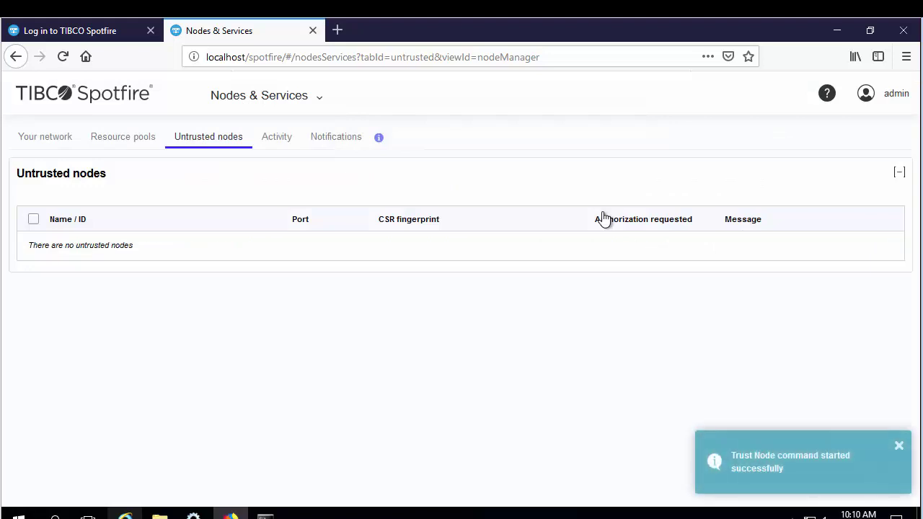
pyautogui.click(338, 139)
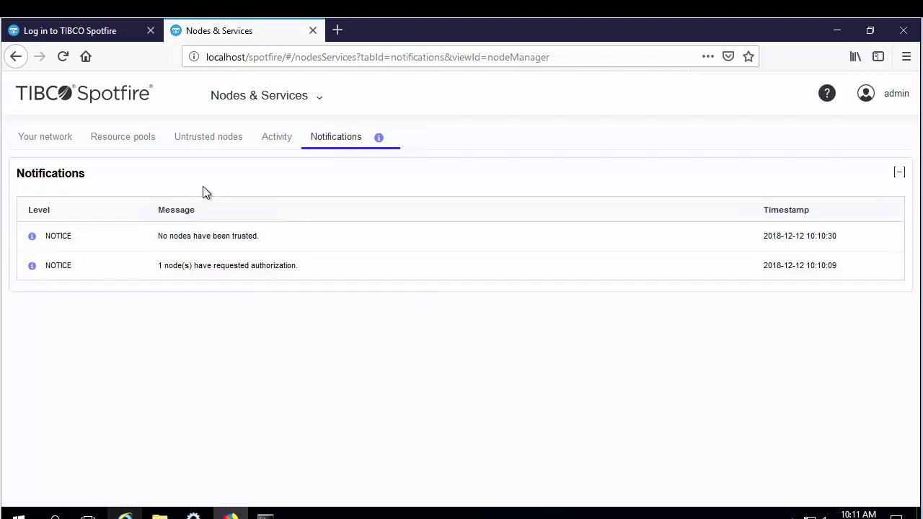
pyautogui.click(31, 144)
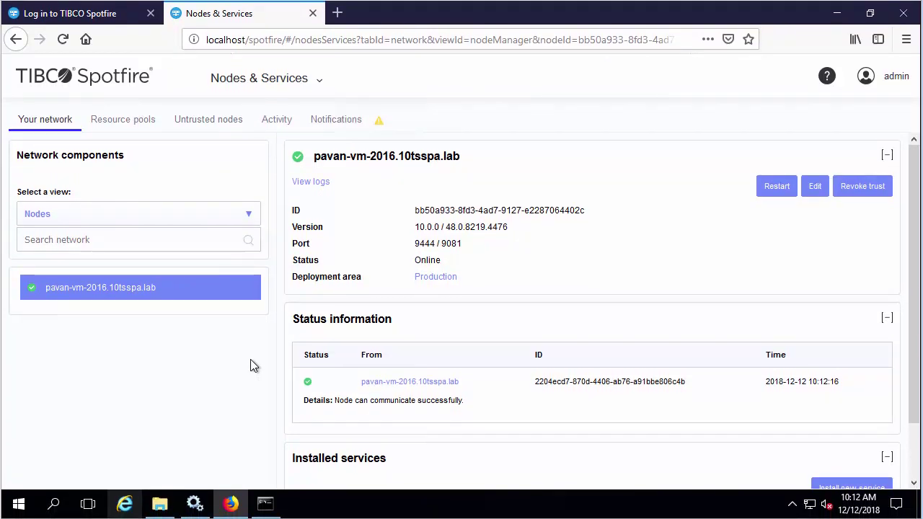
# - Begin installing a new service on the node with the Web Player capability
pyautogui.scroll(-2, 919, 406)
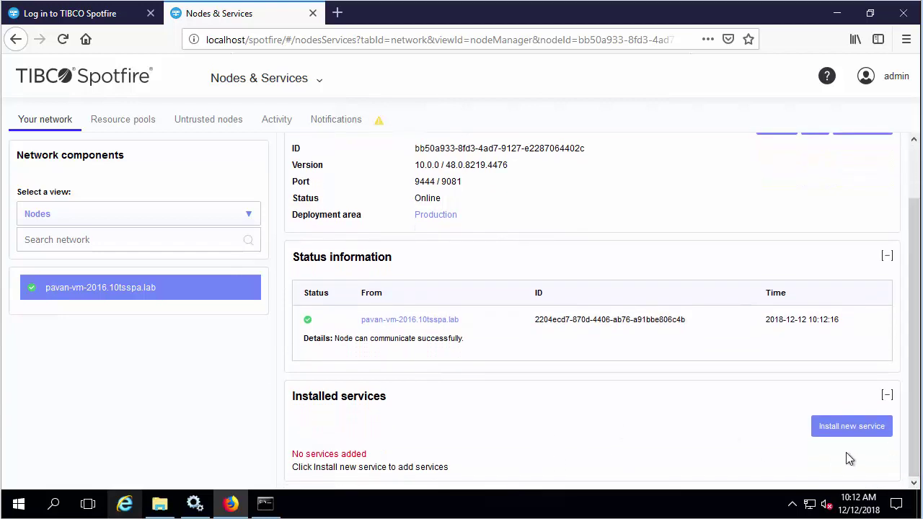
pyautogui.click(848, 428)
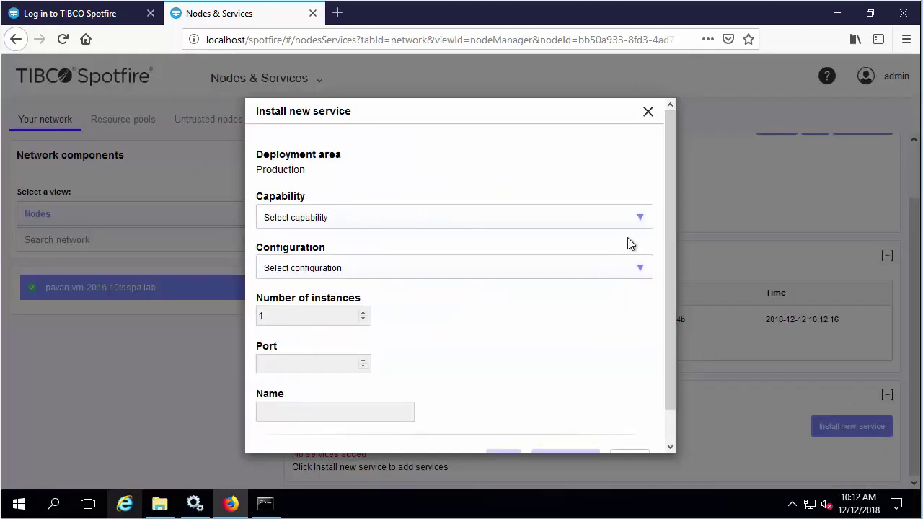
pyautogui.click(644, 220)
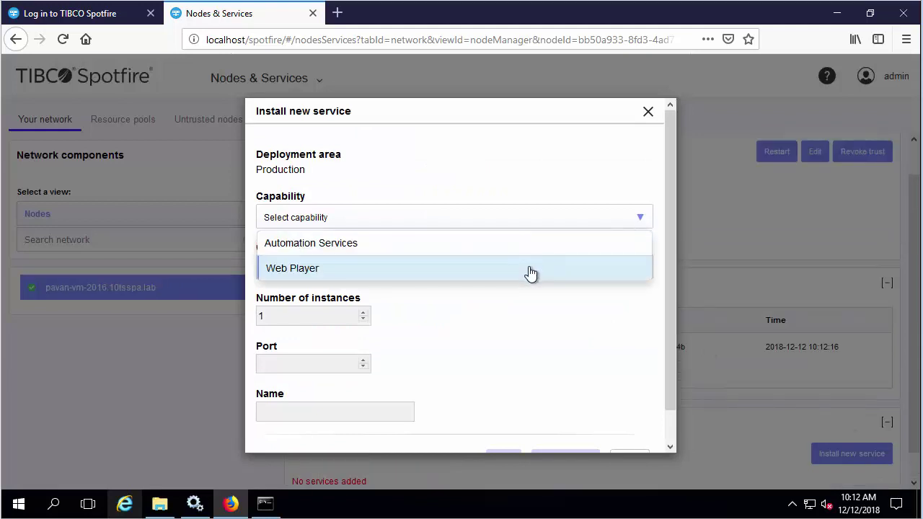
pyautogui.click(531, 270)
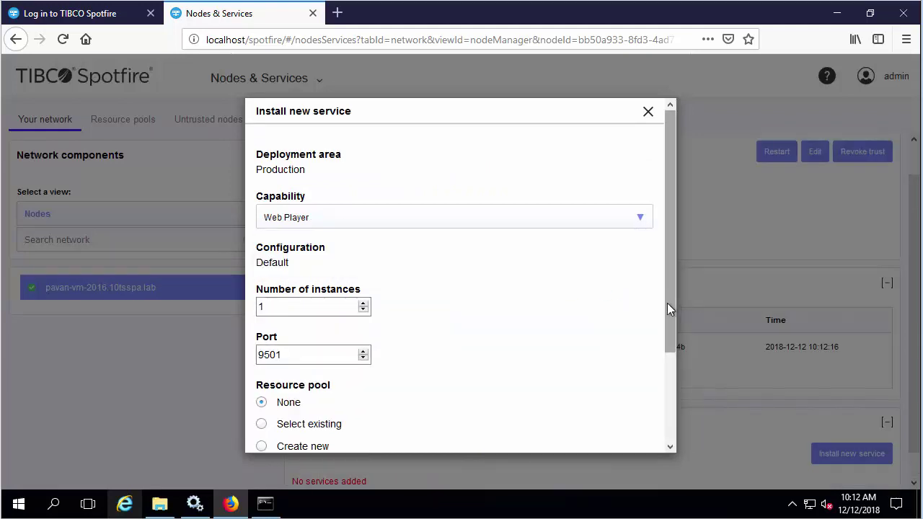
pyautogui.moveTo(666, 303); pyautogui.dragTo(679, 387)
pyautogui.scroll(-1, 678, 387)
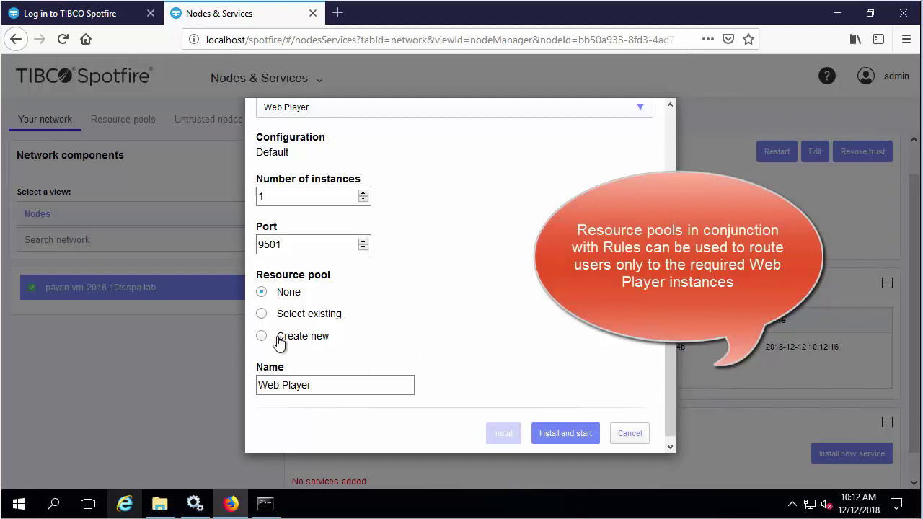
# - Put it in a new 'Production Resource Pool', name it TSWP, and install and start it
pyautogui.click(279, 343)
pyautogui.click(367, 358)
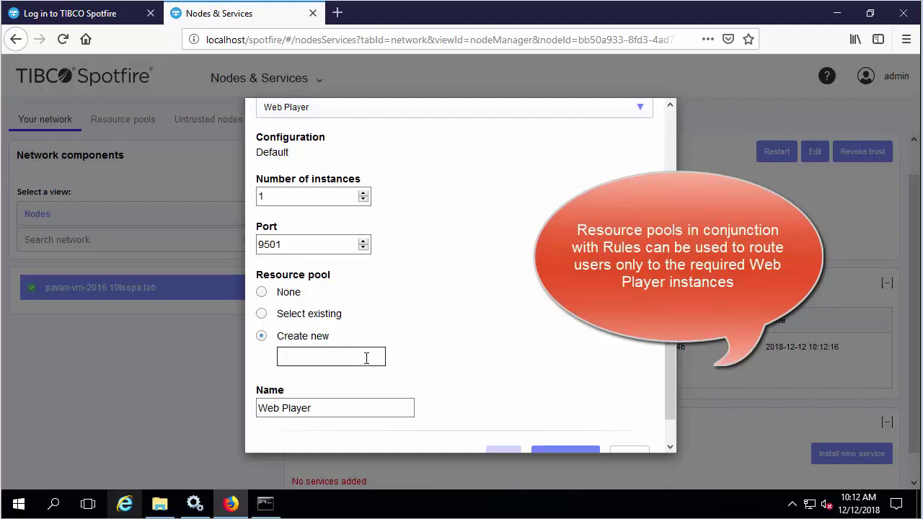
pyautogui.write('Production Resource')
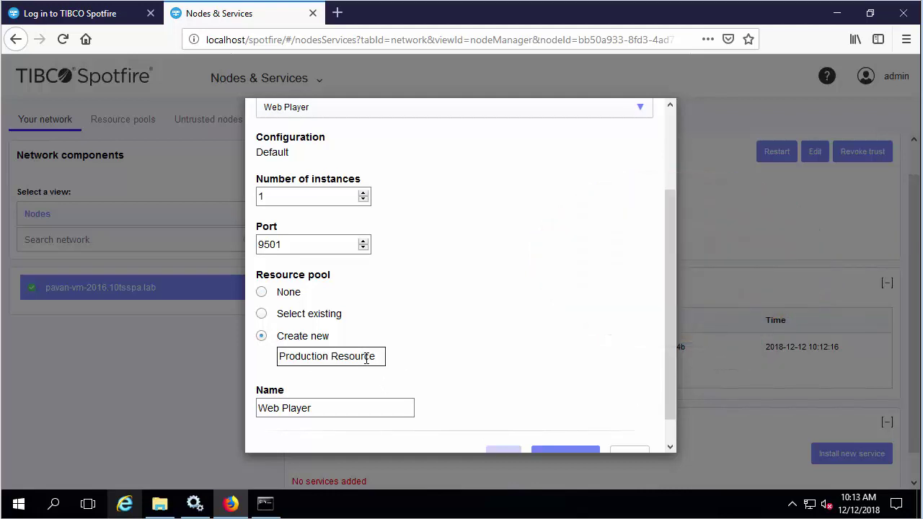
pyautogui.write(' Pool')
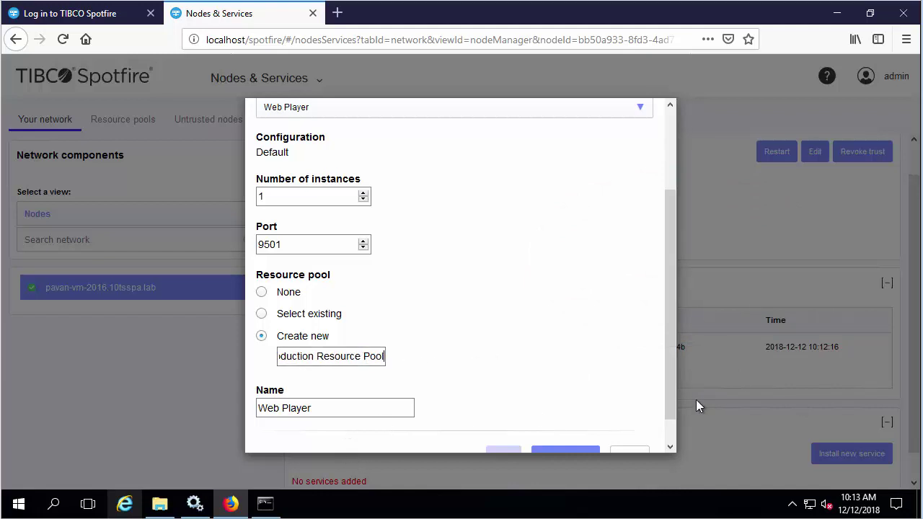
pyautogui.scroll(-1, 672, 417)
pyautogui.click(296, 379)
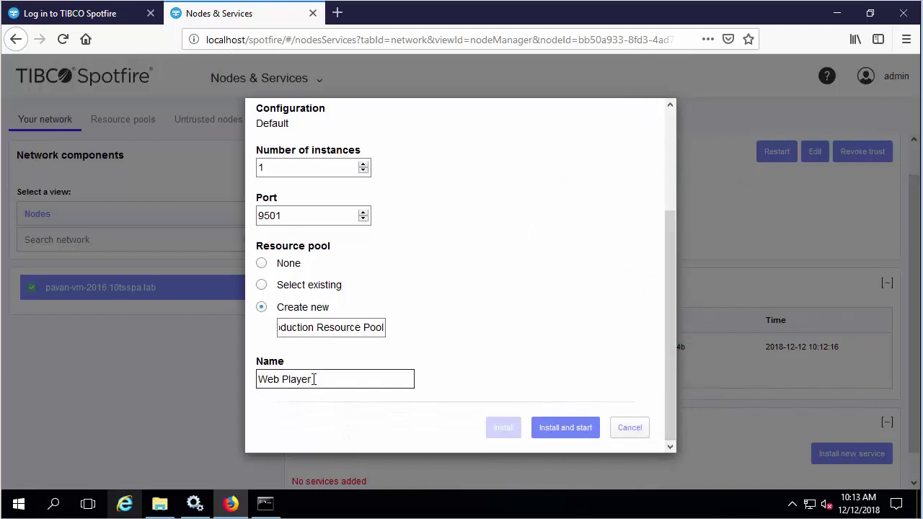
pyautogui.moveTo(294, 379); pyautogui.dragTo(238, 376)
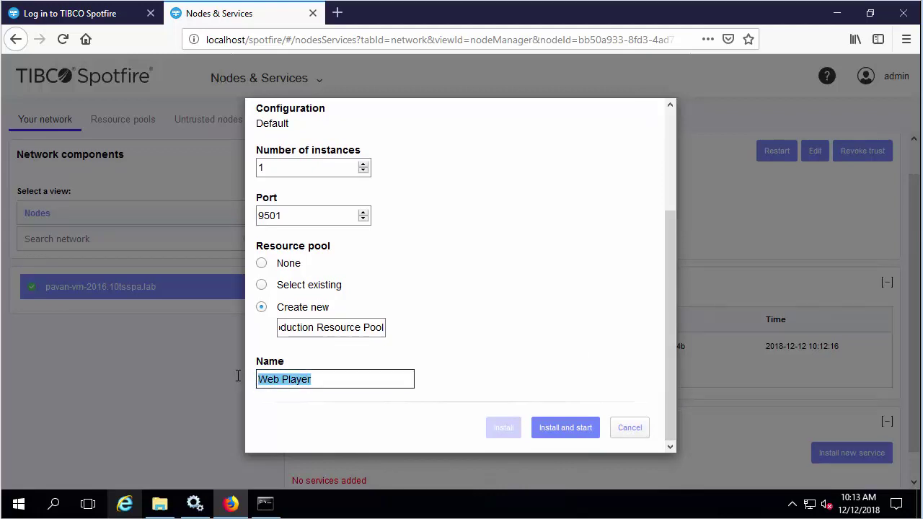
pyautogui.write('TSWP')
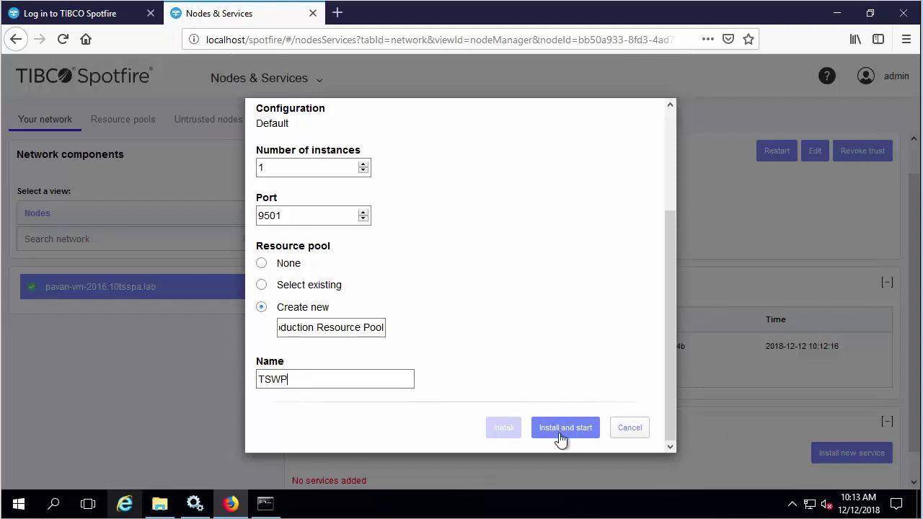
pyautogui.click(587, 437)
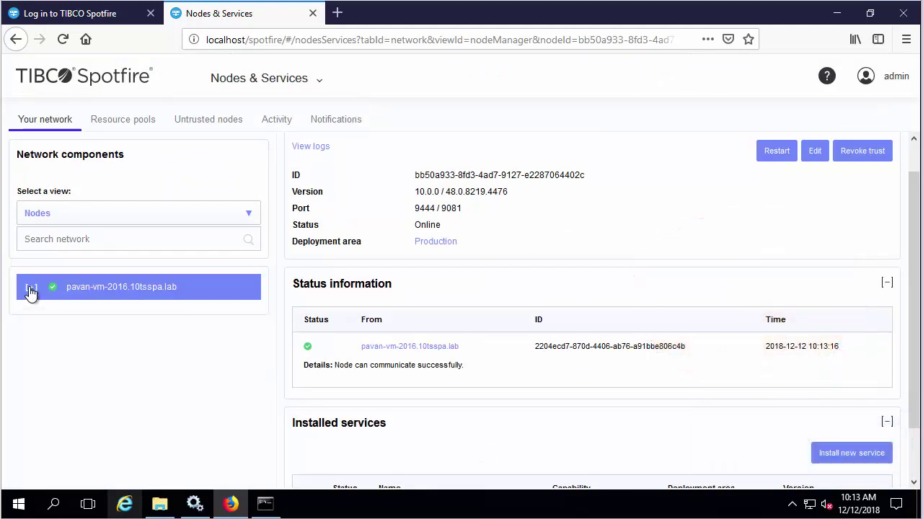
# - Expand the node and TSWP to show the running Web Player instance and Installed services table
pyautogui.click(31, 290)
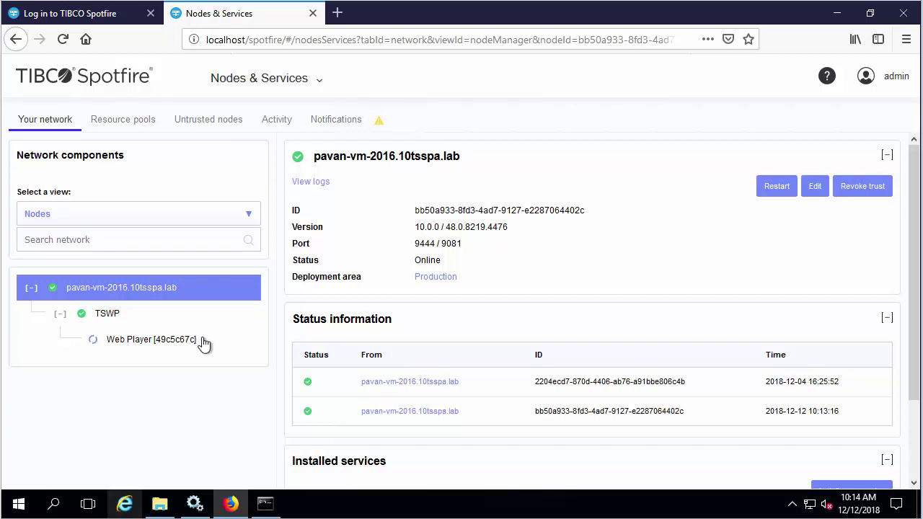
pyautogui.click(60, 315)
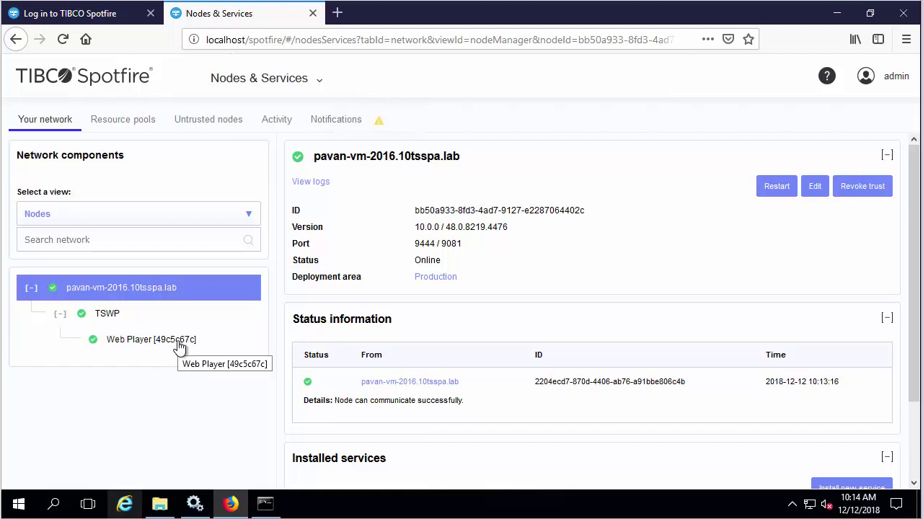
pyautogui.moveTo(912, 383); pyautogui.dragTo(912, 448)
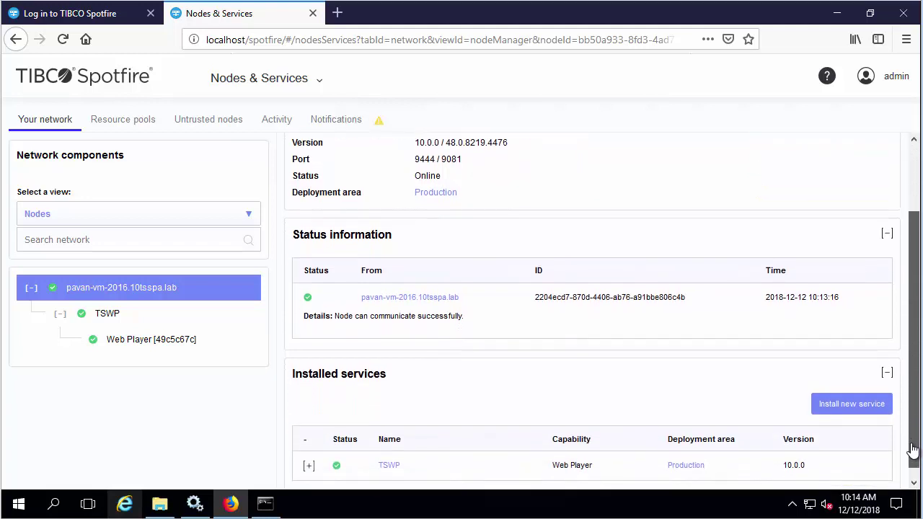
# - Add an Automation Services service named TSAS to the node and install and start it
pyautogui.click(876, 408)
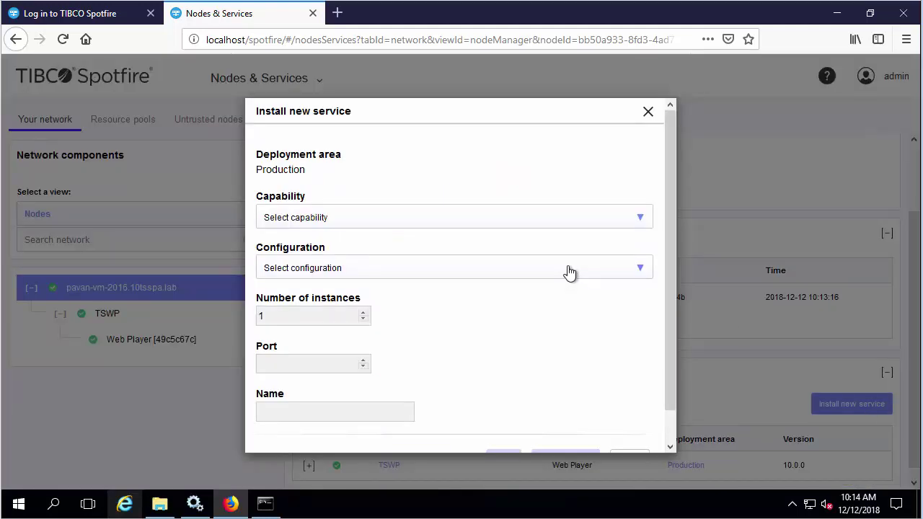
pyautogui.click(583, 229)
pyautogui.click(553, 244)
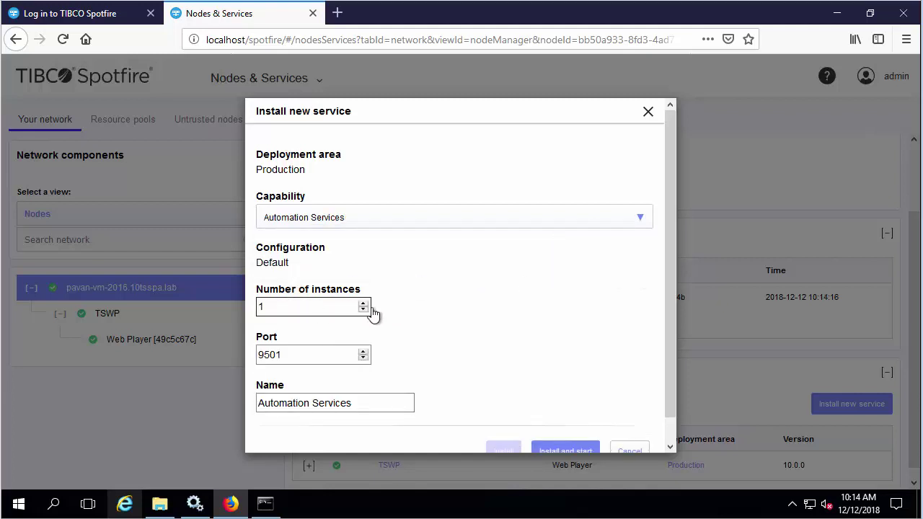
pyautogui.scroll(-1, 505, 361)
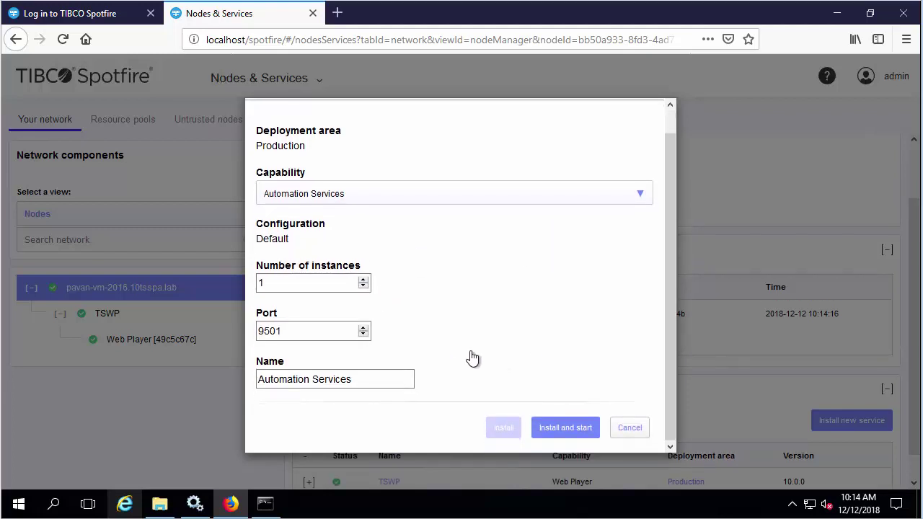
pyautogui.click(343, 337)
pyautogui.moveTo(372, 379); pyautogui.dragTo(243, 387)
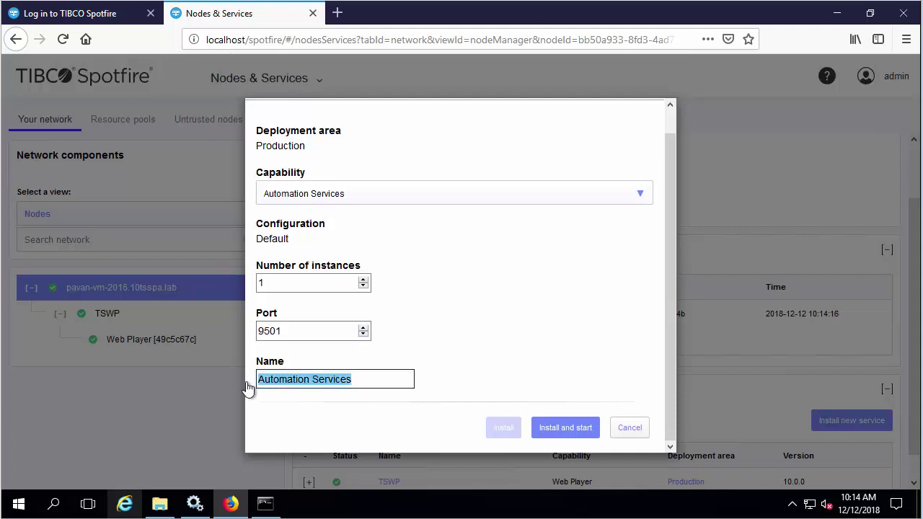
pyautogui.write('TSAS')
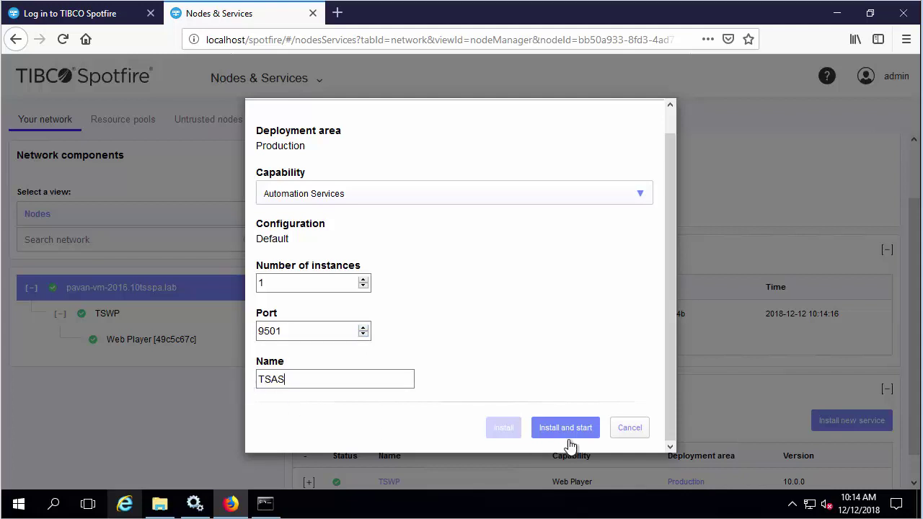
pyautogui.click(581, 430)
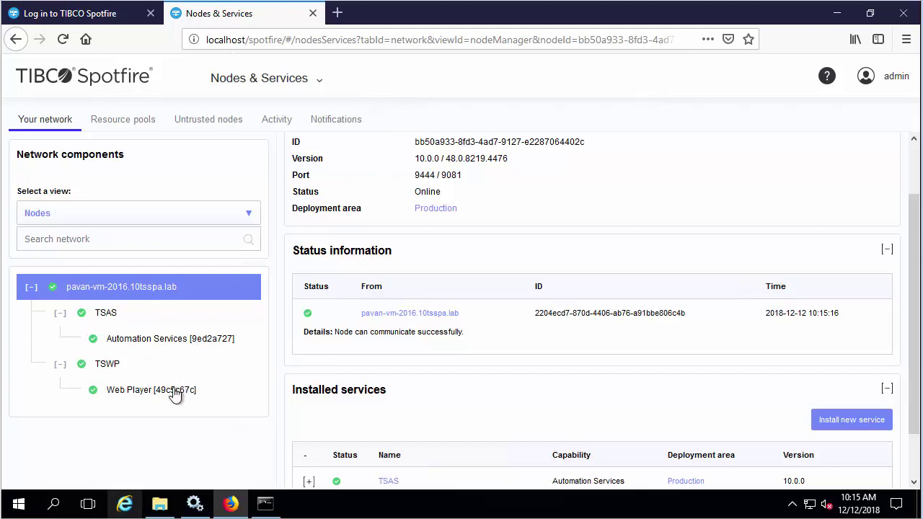
# - With TSAS and TSWP running on the node, bring up the console's section menu from Nodes & Services
pyautogui.click(320, 85)
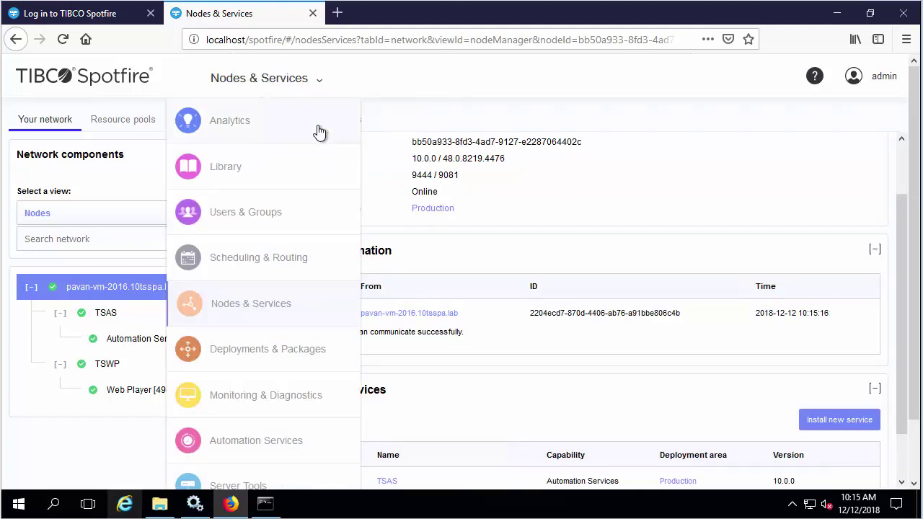
# - In Analytics, browse the library's Demo files folder and open the Sales and Marketing analysis
pyautogui.click(319, 132)
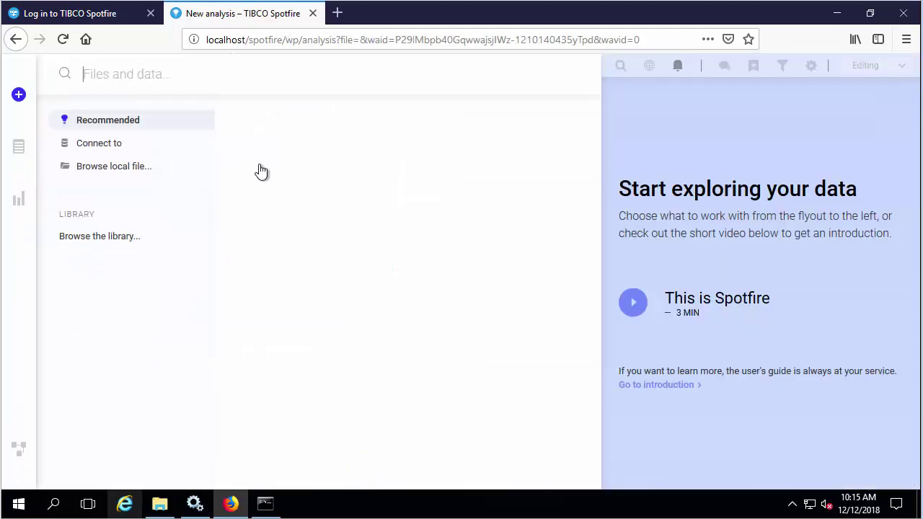
pyautogui.click(137, 238)
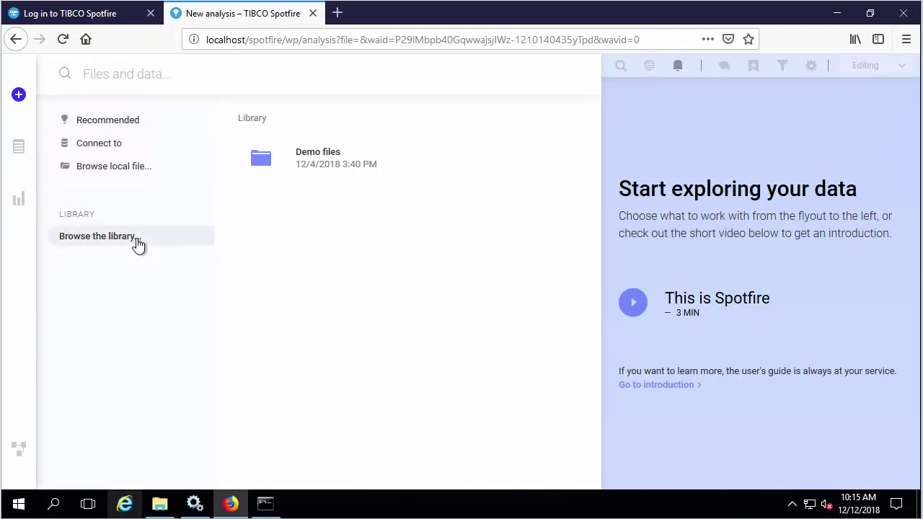
pyautogui.click(372, 171)
pyautogui.click(372, 172)
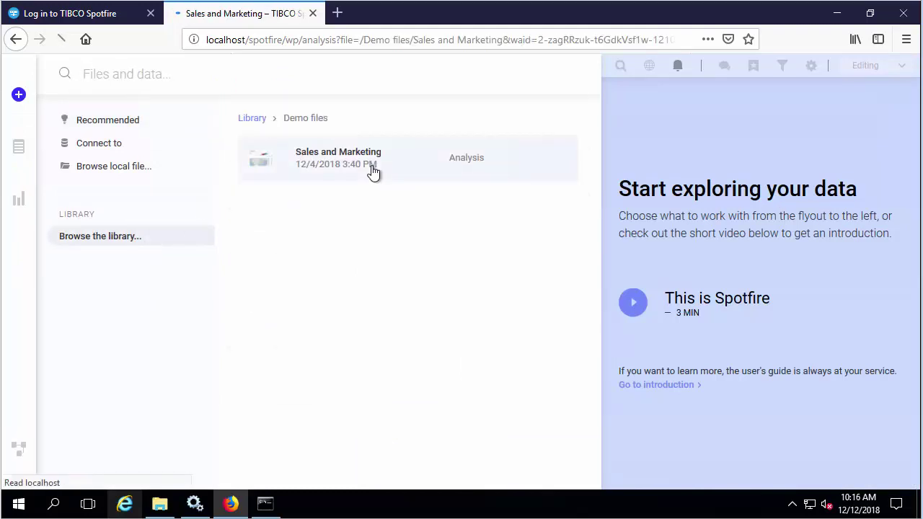